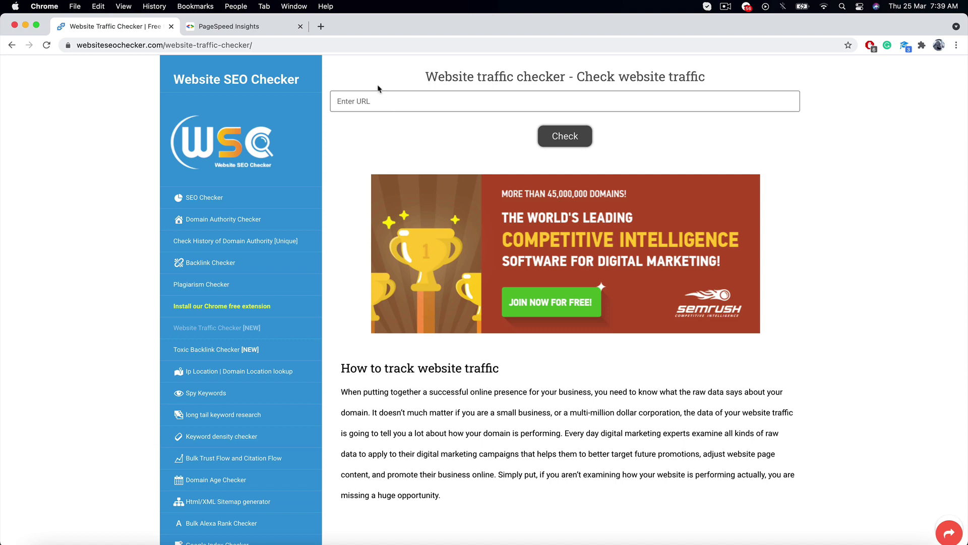
Paste firstlookai.in into the traffic checker and highlight its 30 - 300 monthly visitors
left_click(321, 27)
type("firstlookai.in")
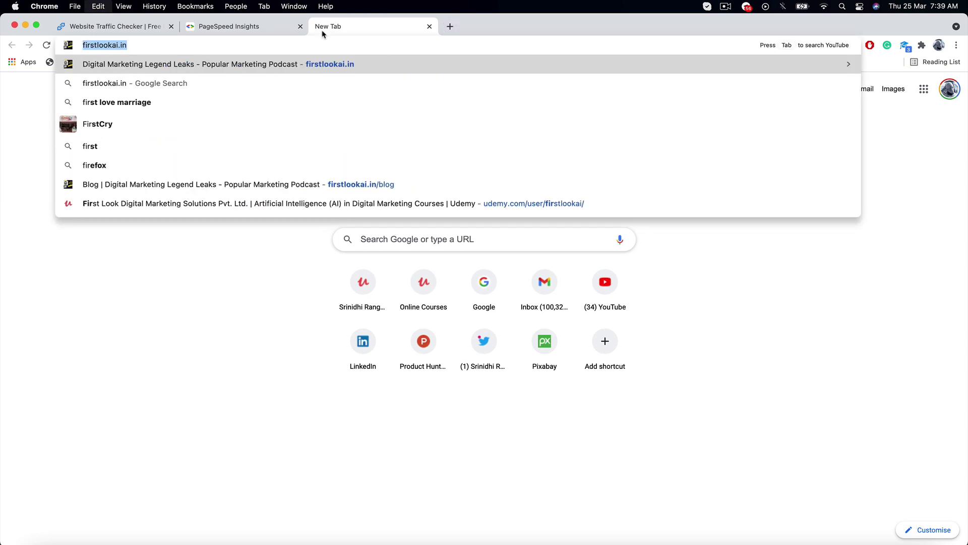
left_click(124, 28)
left_click(430, 97)
type("http://firstlookai.in/")
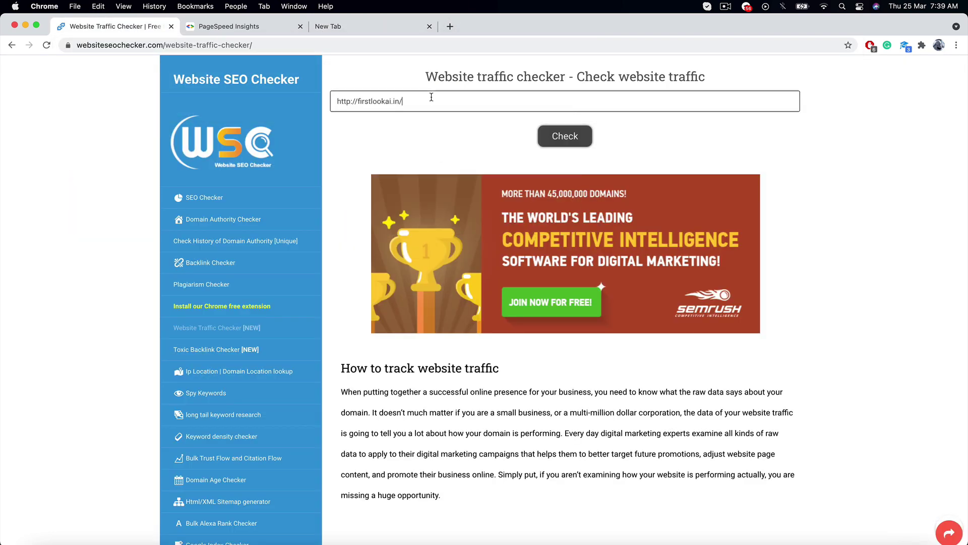
left_click(565, 140)
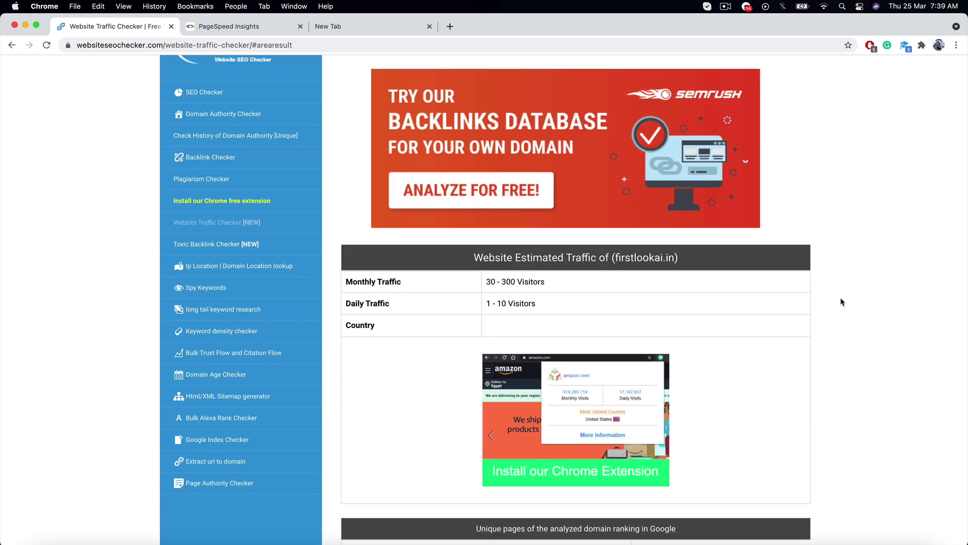
scroll(773, 343, "down", 1)
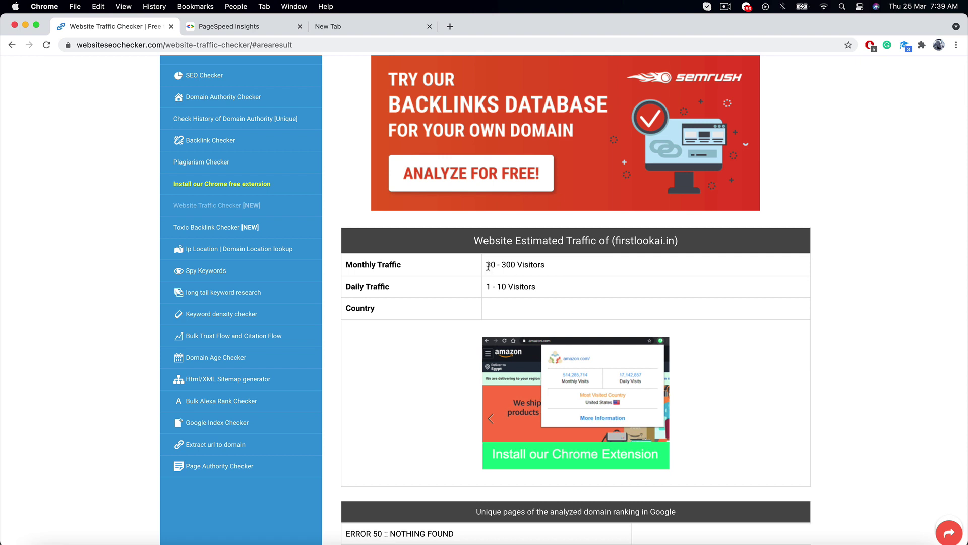
left_click_drag(487, 264, 560, 266)
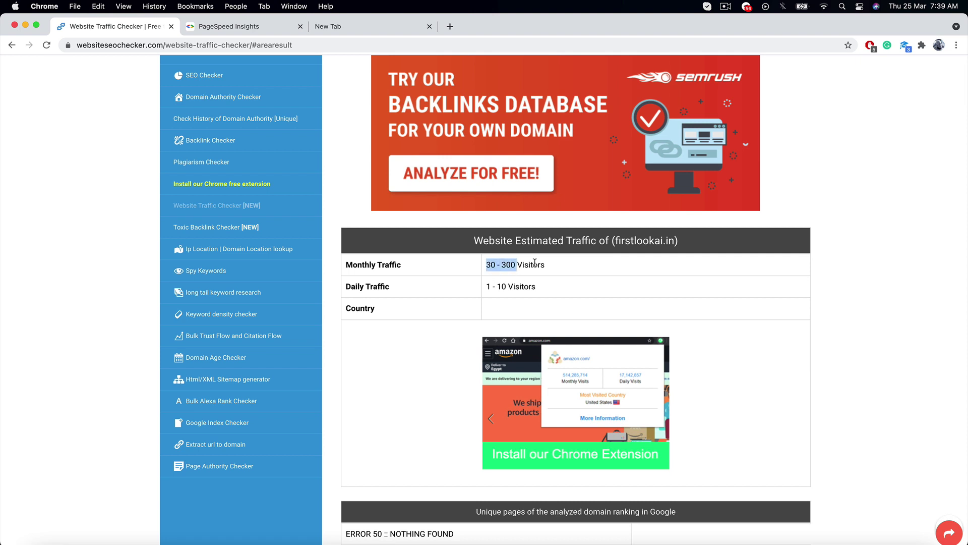
left_click(488, 284)
scroll(560, 250, "up", 3)
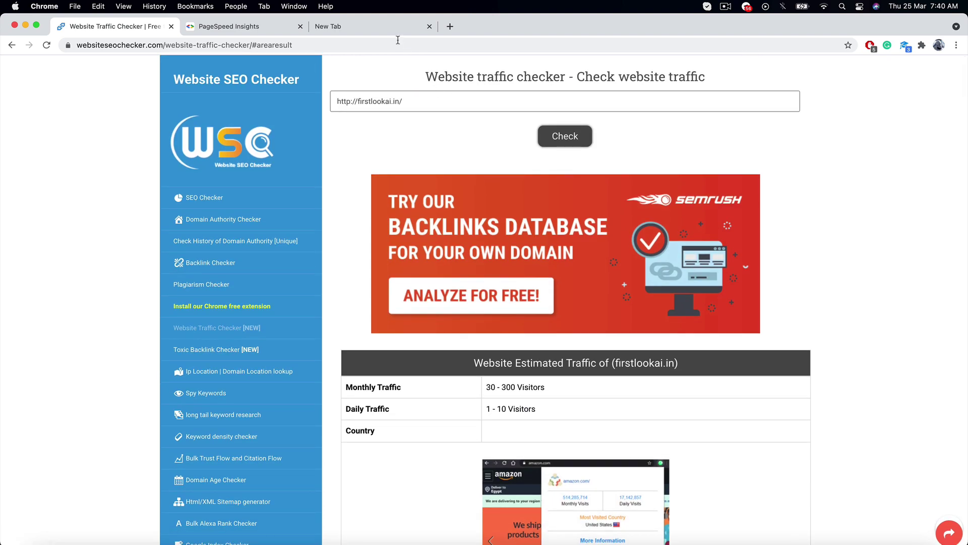
Check amazon.in and highlight its 171,428,571 monthly and 5,714,286 daily visitors
left_click(398, 31)
type("amazon")
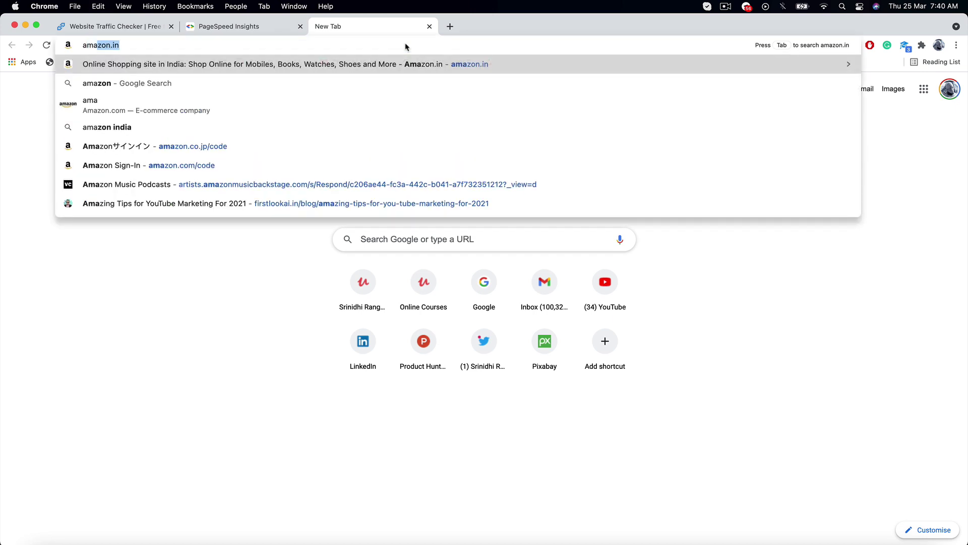
type(".in")
key("ctrl+Tab")
left_click(452, 98)
key("ctrl+a")
type("https://www.amazon.in/")
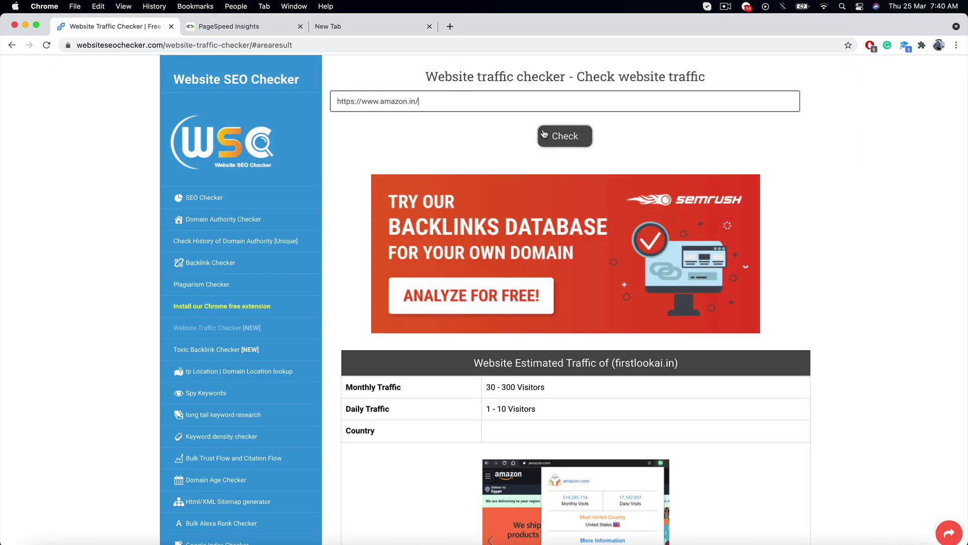
left_click(559, 136)
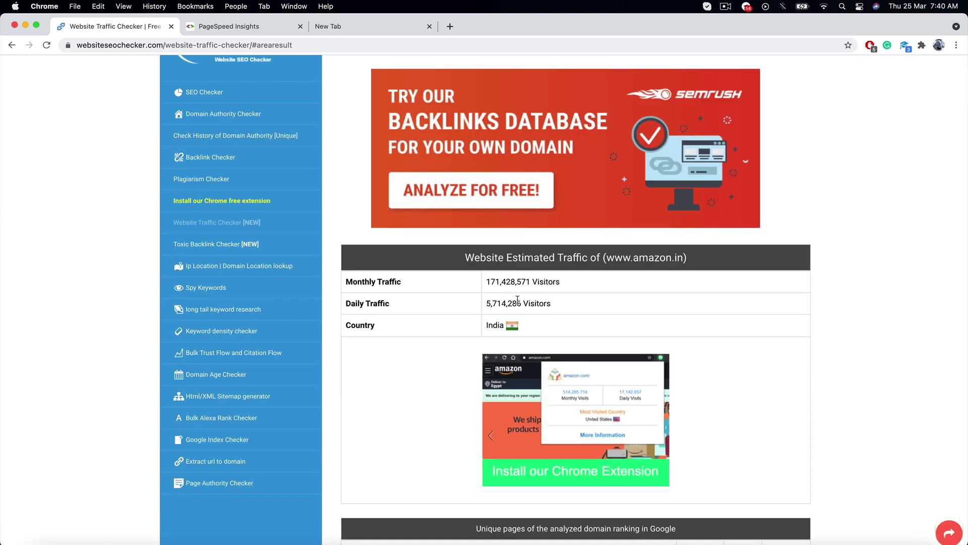
left_click_drag(486, 281, 564, 288)
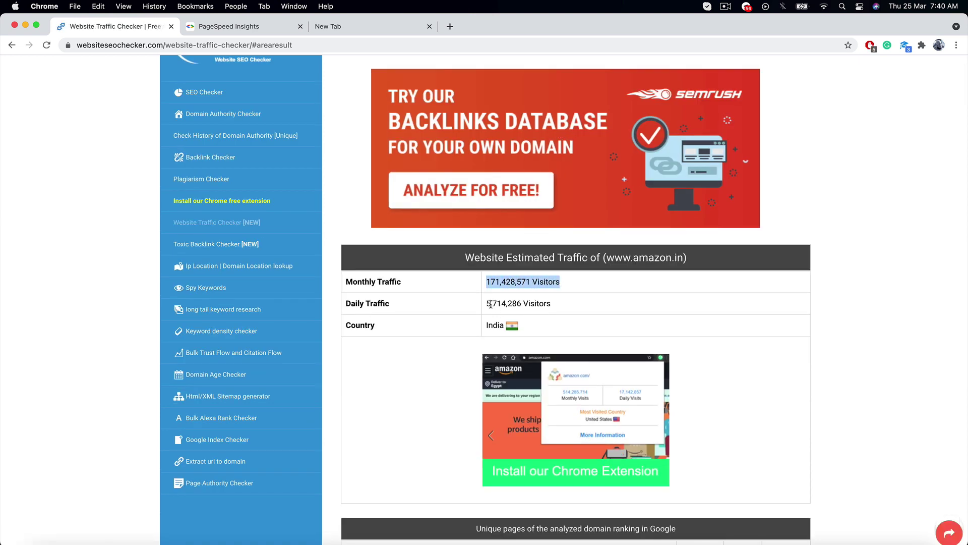
left_click_drag(491, 304, 572, 309)
left_click(697, 309)
scroll(697, 307, "up", 3)
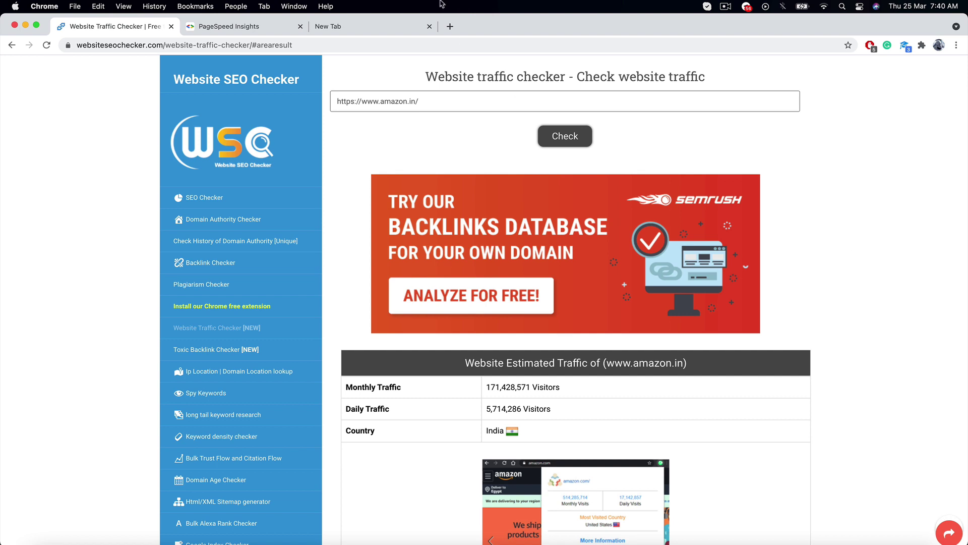
Search Google for 'page speed insights', then return to the PageSpeed Insights tab
left_click(489, 47)
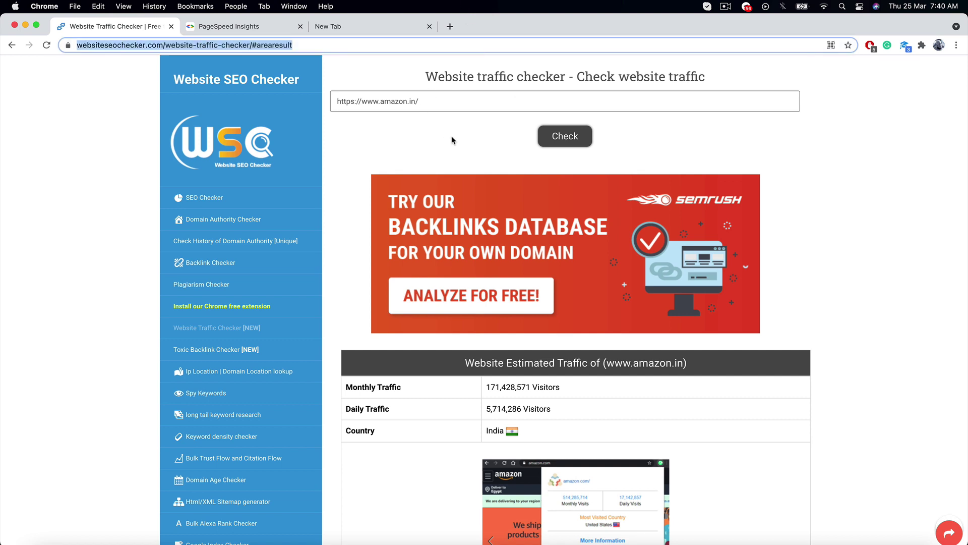
left_click(272, 29)
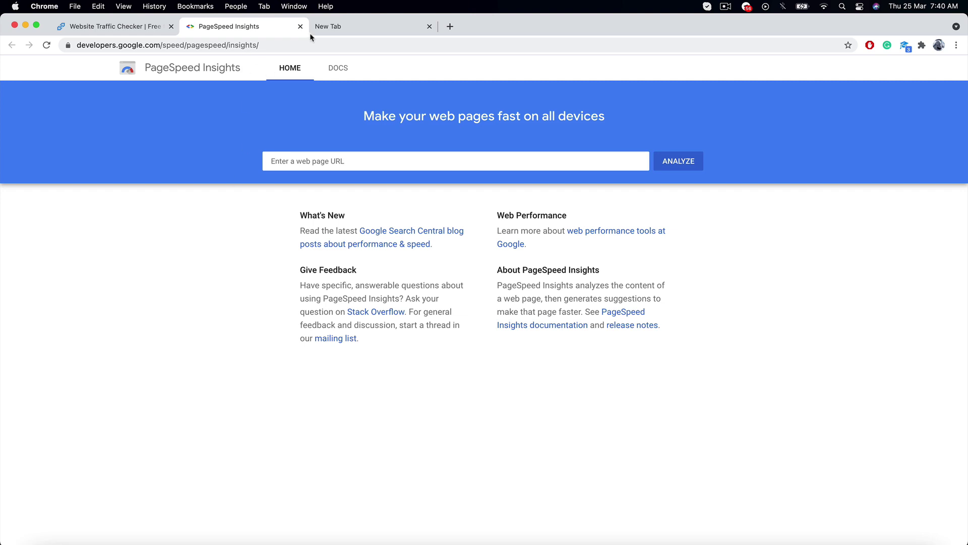
left_click(341, 27)
type("google.com")
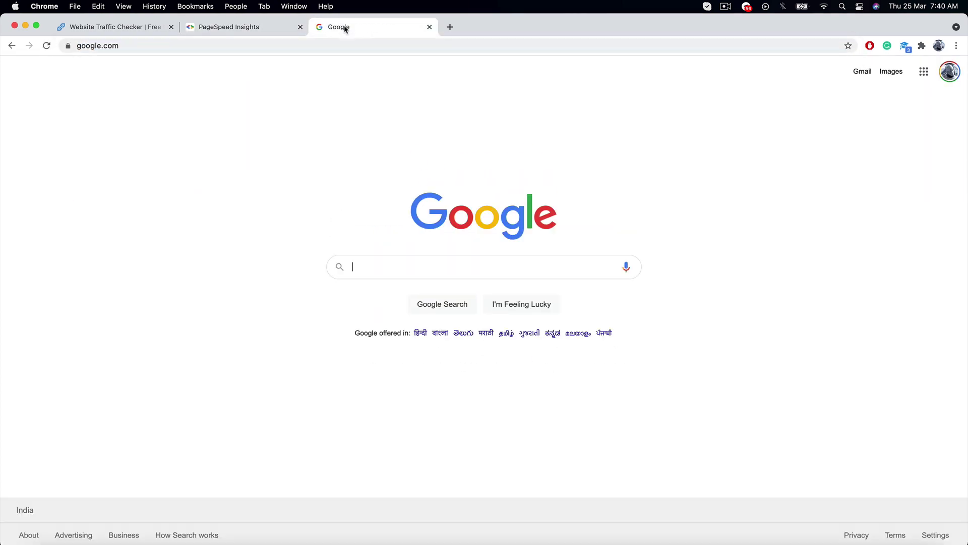
type("page speed")
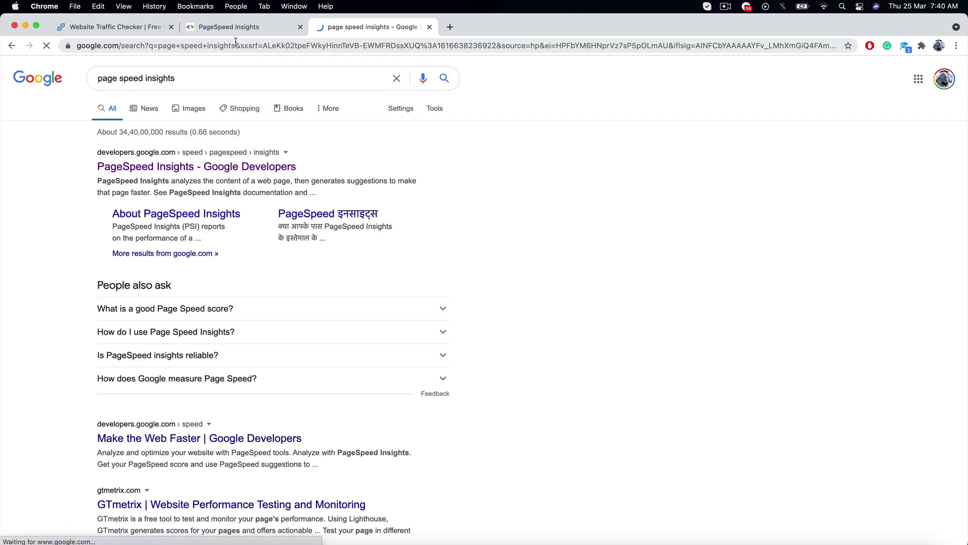
left_click(237, 31)
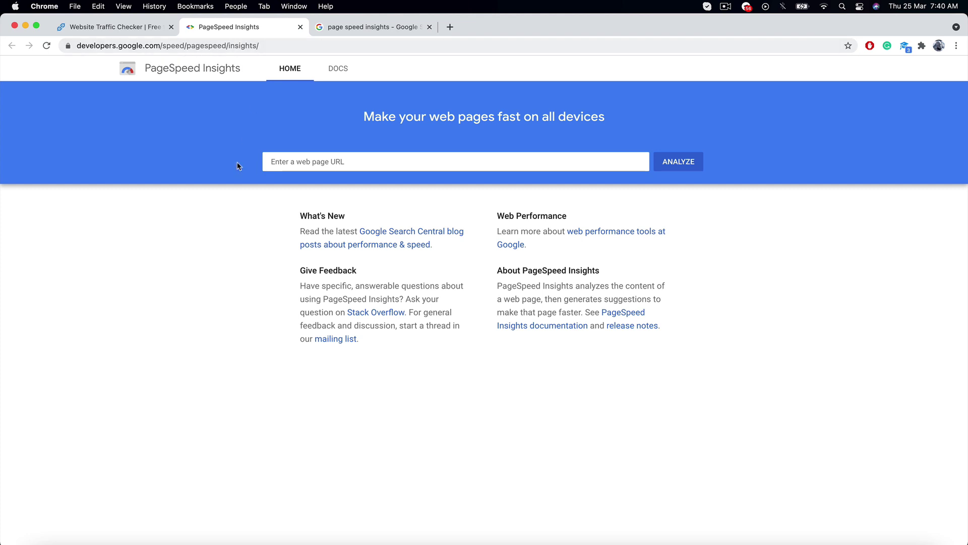
Paste firstlookai.in into the PageSpeed Insights URL field and run the analysis
left_click(359, 159)
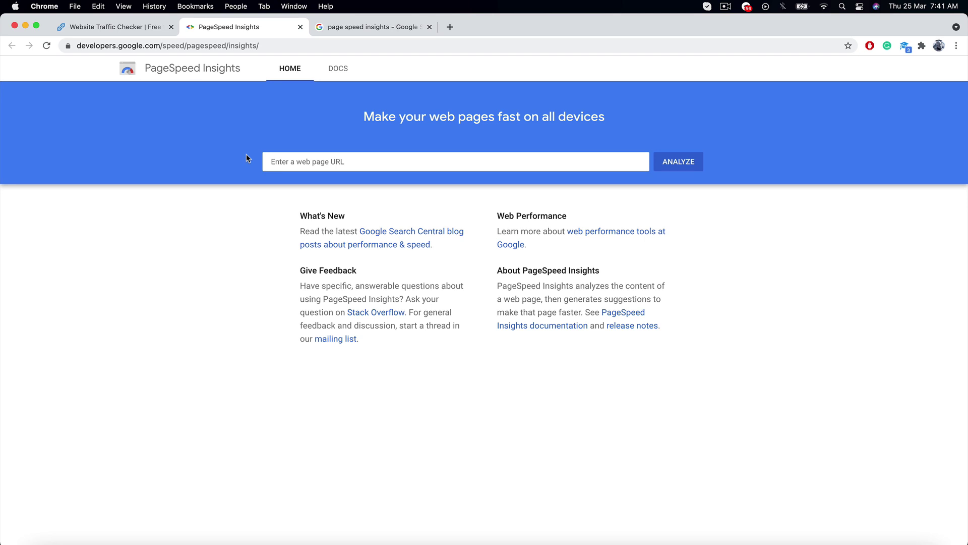
left_click(367, 27)
left_click(362, 47)
type("firstlookai.in")
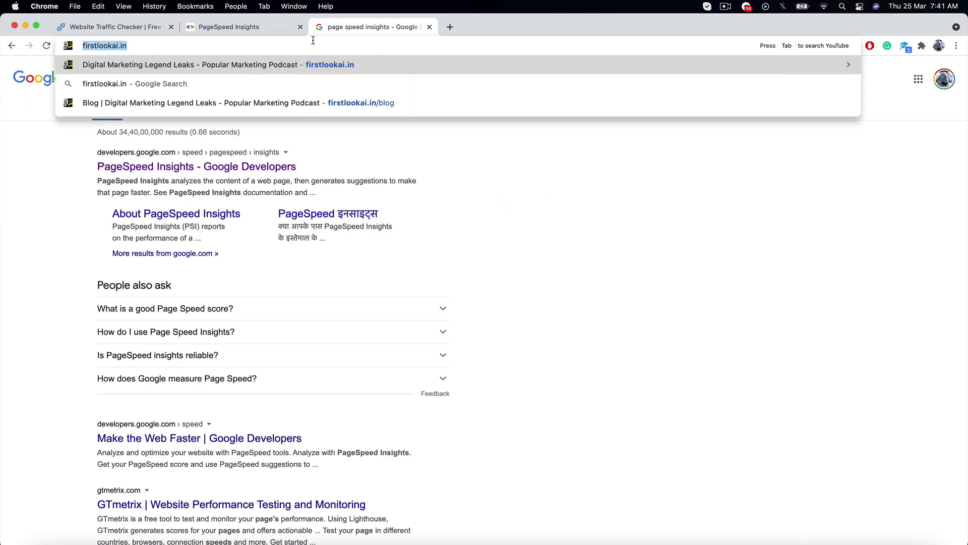
left_click(258, 29)
left_click(411, 164)
type("http://firstlookai.in/")
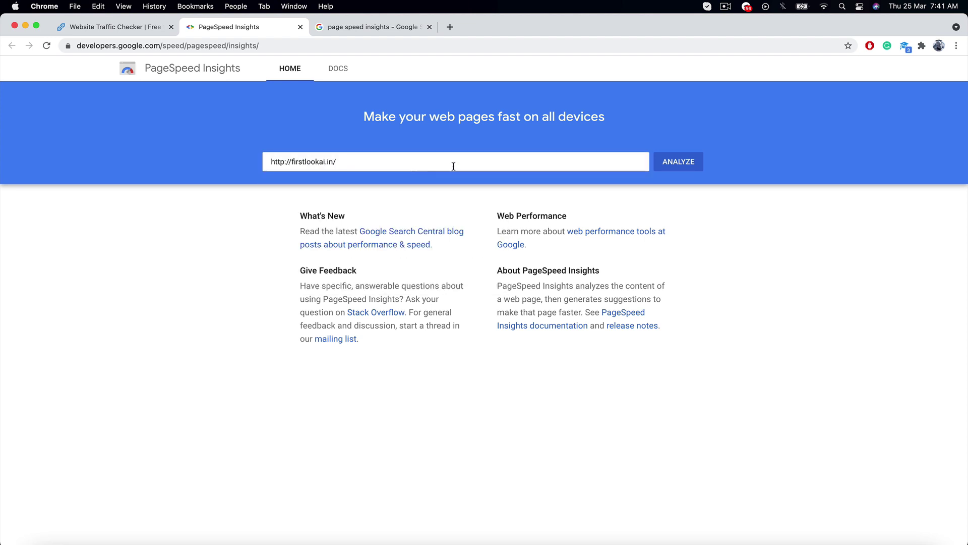
left_click(702, 163)
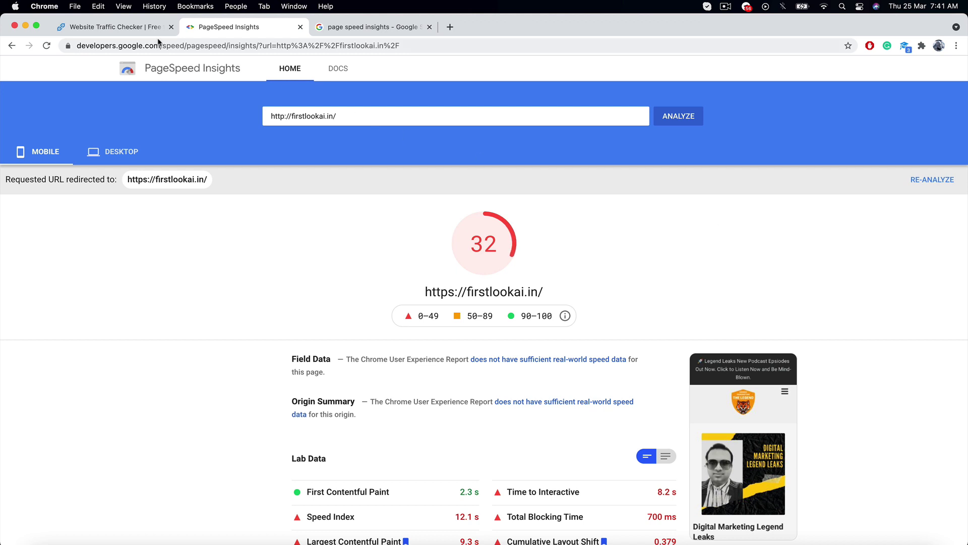
left_click(145, 32)
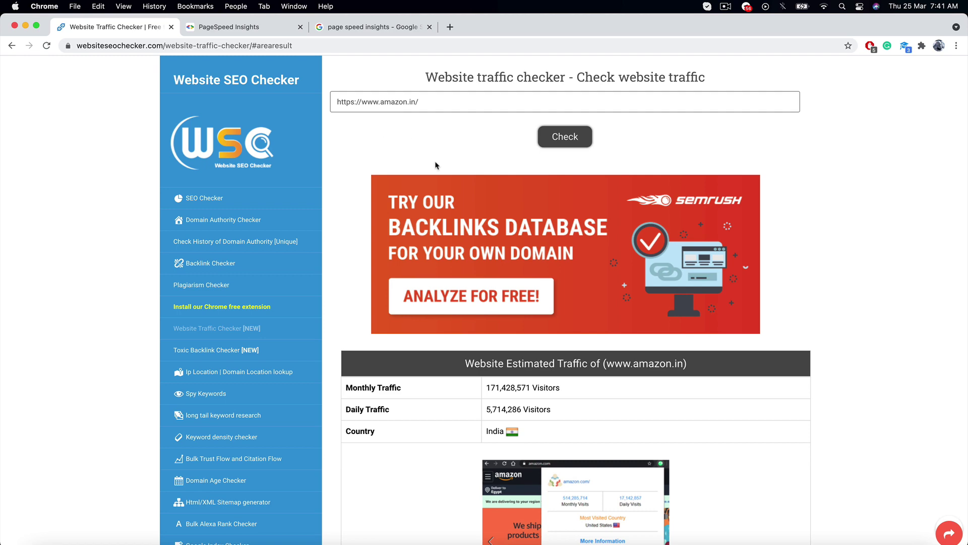
left_click(250, 32)
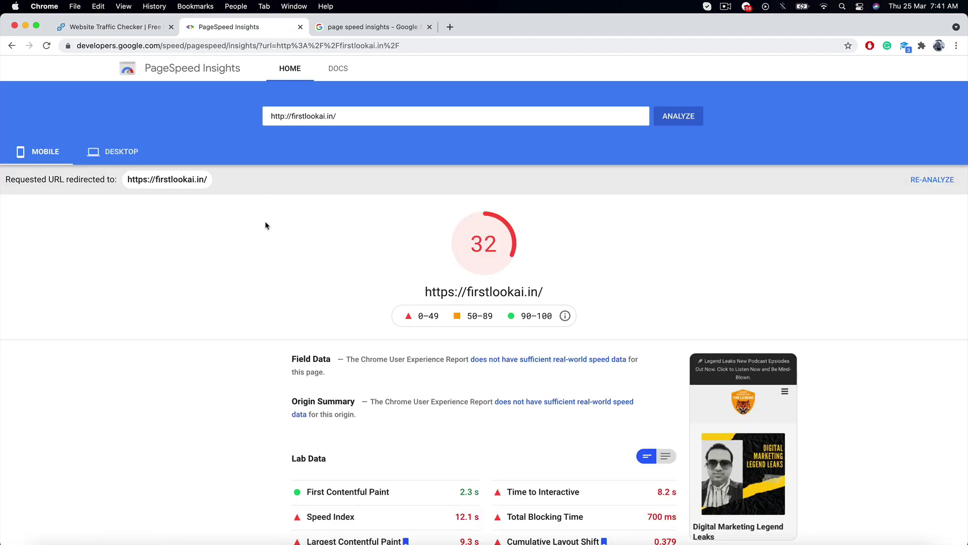
scroll(265, 224, "down", 3)
scroll(278, 265, "down", 3)
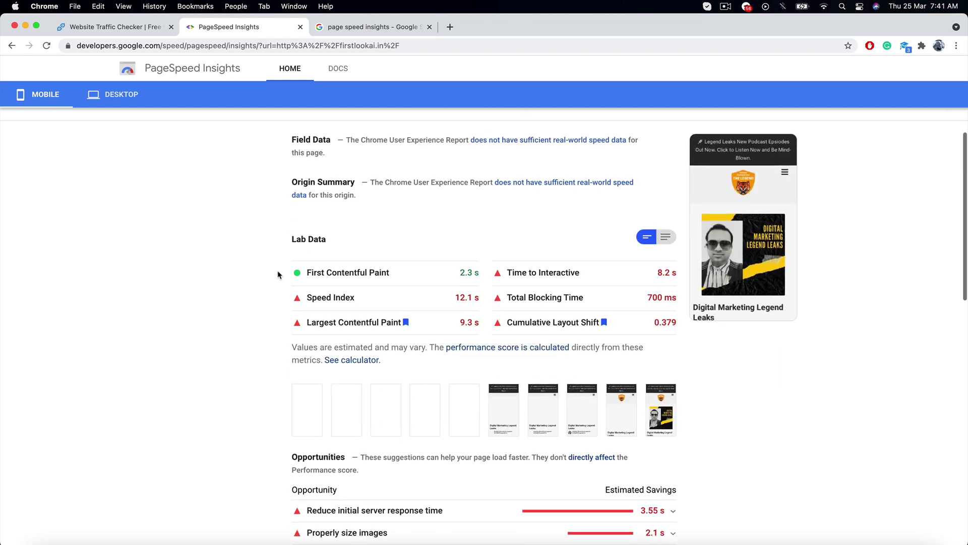
scroll(277, 275, "up", 1)
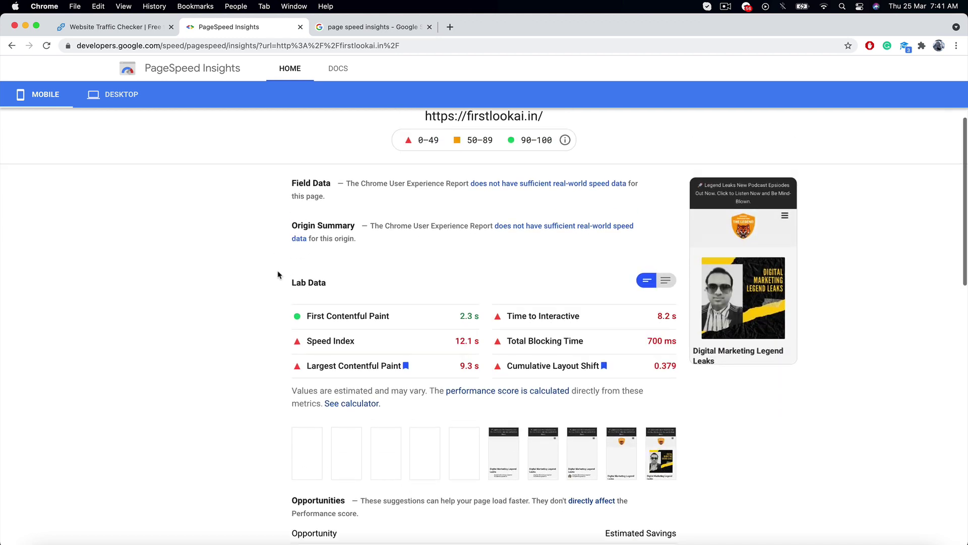
scroll(278, 274, "up", 2)
scroll(278, 275, "down", 2)
scroll(277, 275, "down", 2)
scroll(278, 275, "down", 1)
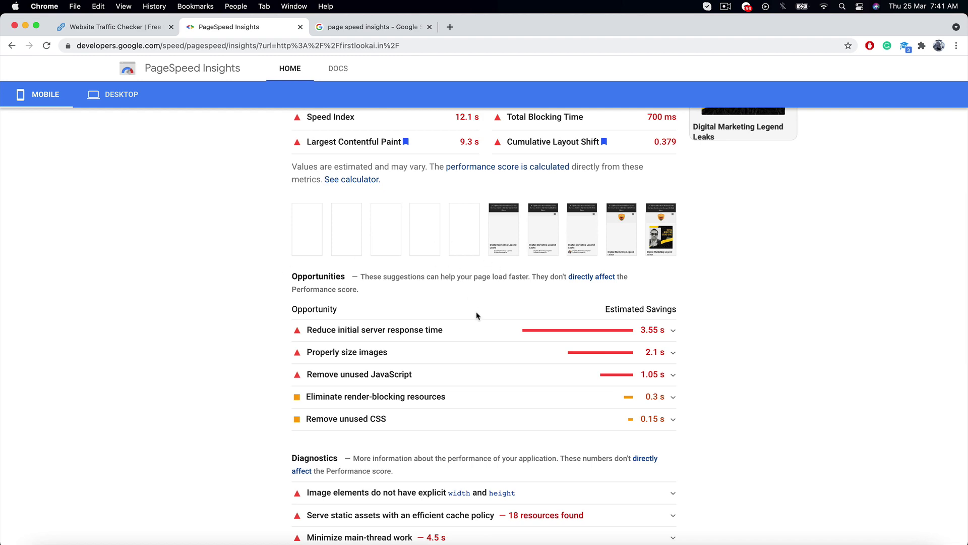
scroll(477, 318, "up", 2)
scroll(477, 318, "up", 1)
scroll(477, 319, "up", 2)
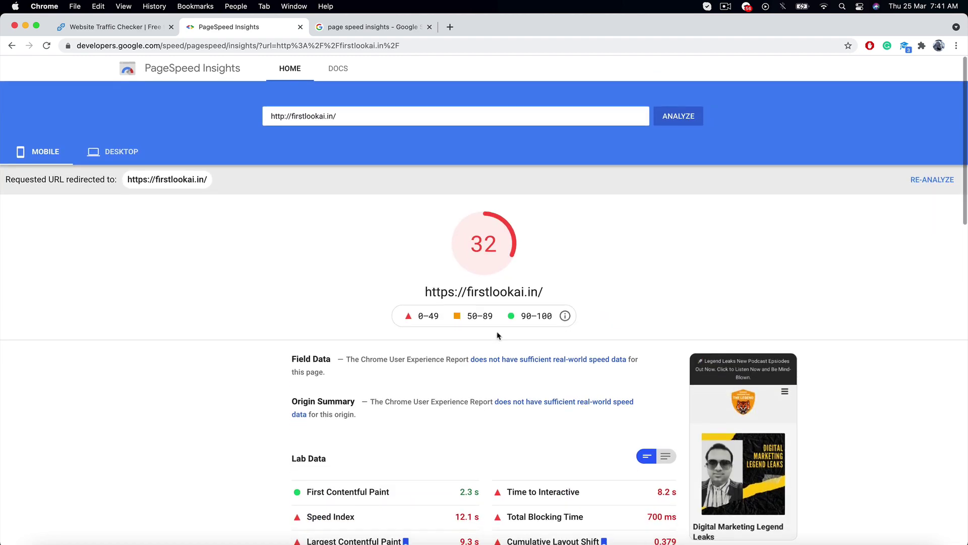
scroll(499, 333, "down", 5)
scroll(498, 336, "down", 1)
scroll(639, 334, "down", 2)
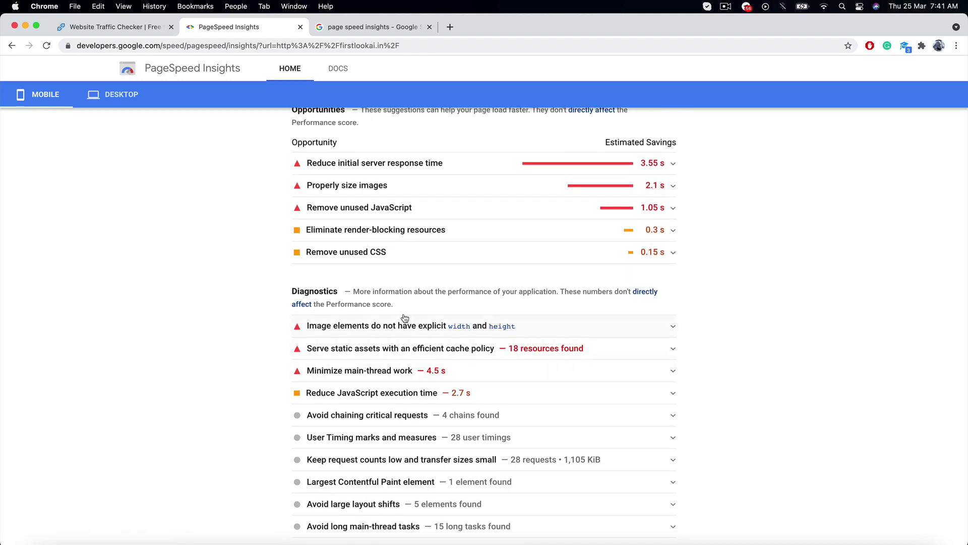
scroll(402, 317, "up", 5)
scroll(402, 318, "up", 6)
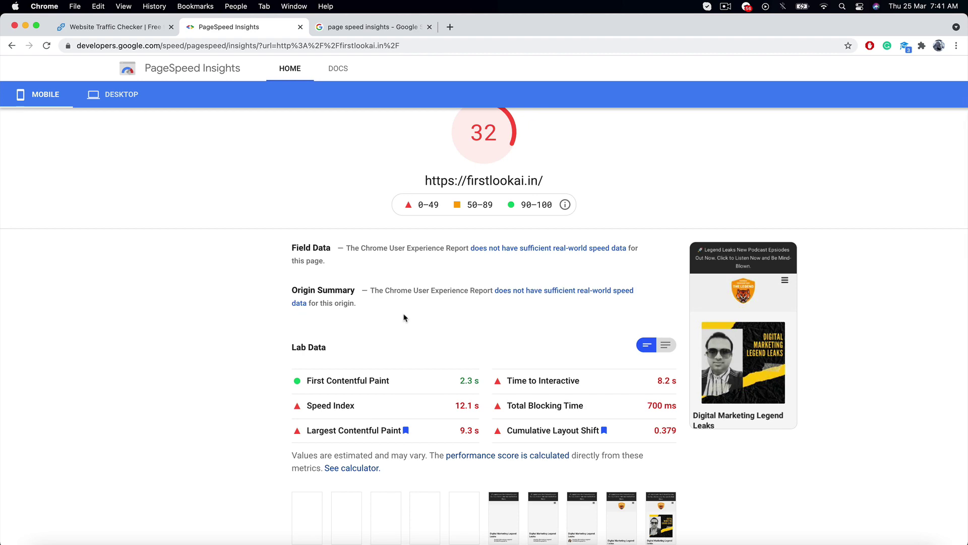
scroll(404, 318, "down", 1)
scroll(404, 318, "down", 7)
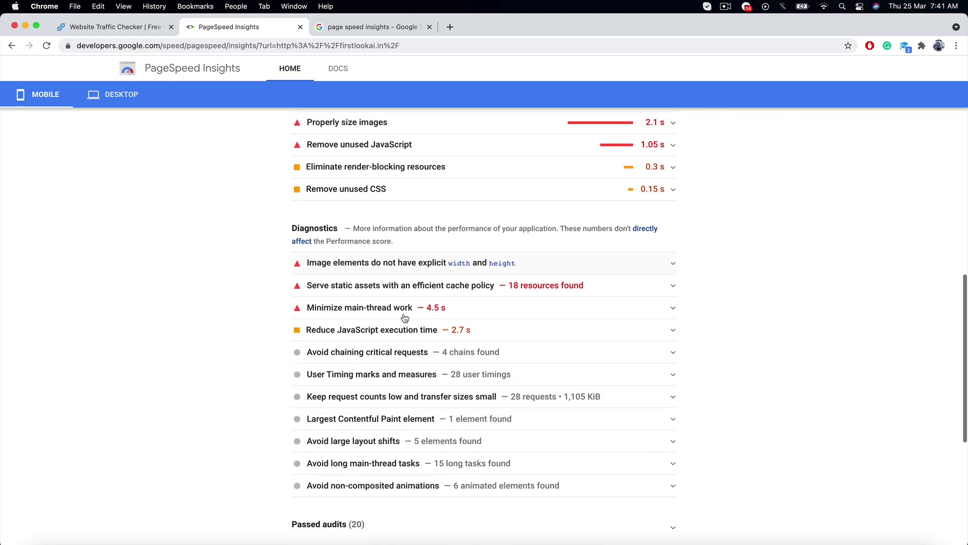
scroll(404, 318, "down", 1)
scroll(439, 375, "down", 1)
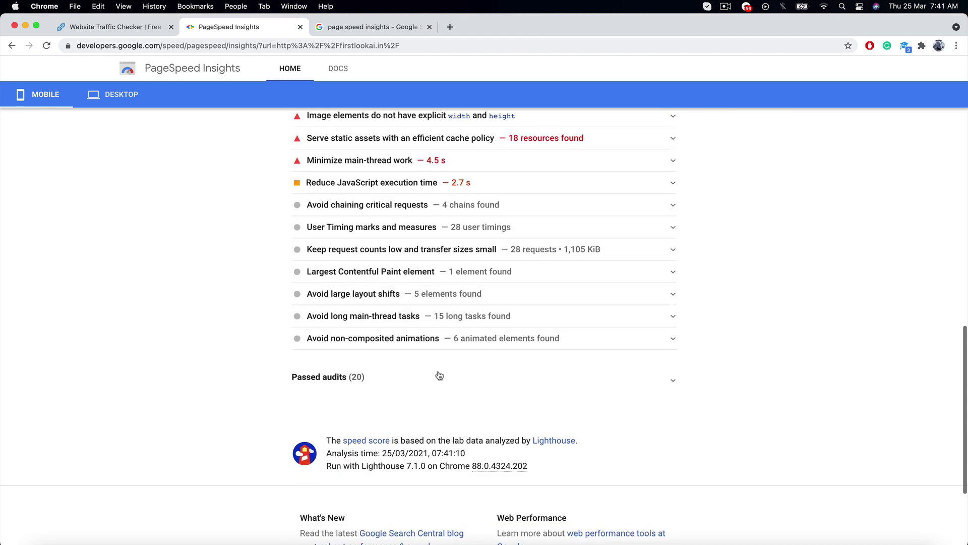
scroll(440, 375, "down", 1)
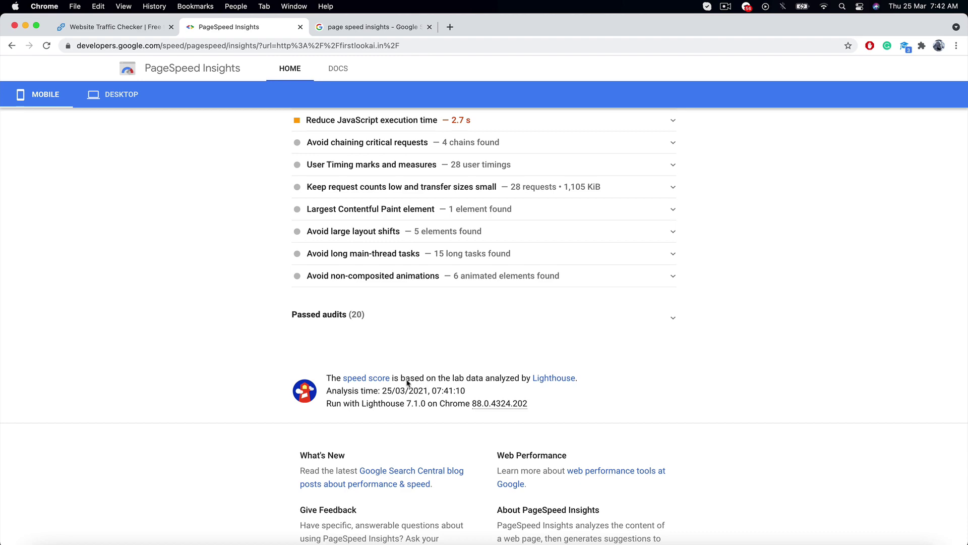
scroll(399, 370, "up", 10)
scroll(401, 371, "up", 5)
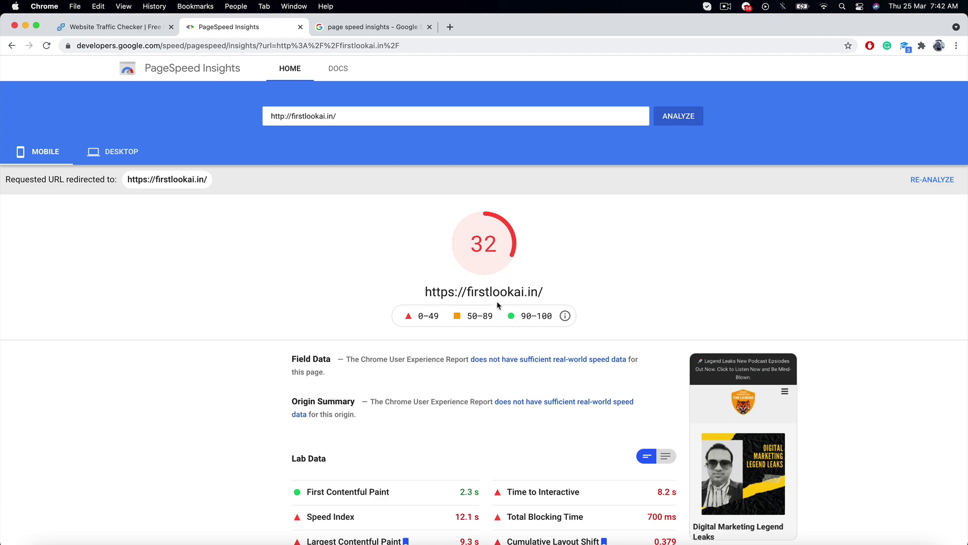
scroll(497, 306, "down", 3)
scroll(497, 305, "down", 5)
scroll(497, 304, "down", 5)
scroll(497, 306, "down", 1)
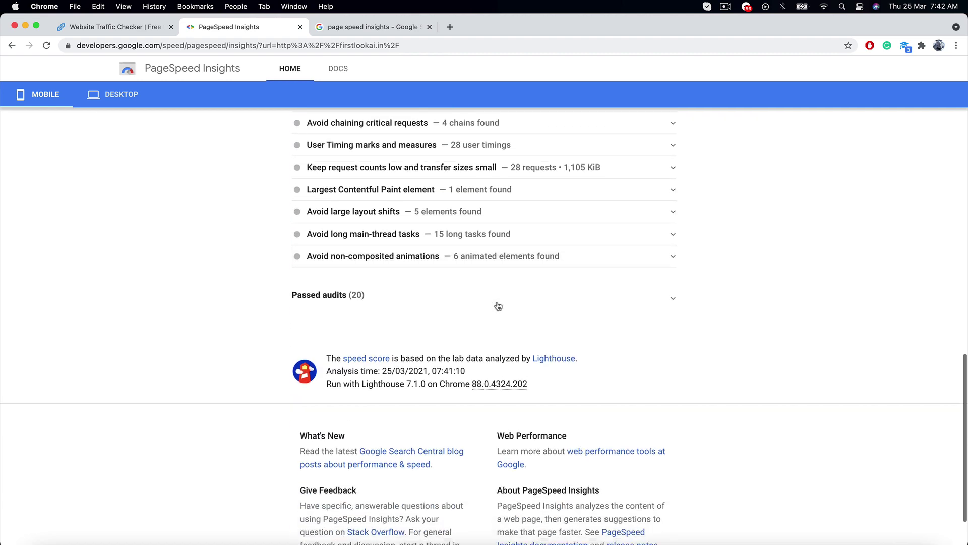
scroll(498, 305, "down", 2)
scroll(498, 305, "up", 4)
scroll(496, 310, "up", 1)
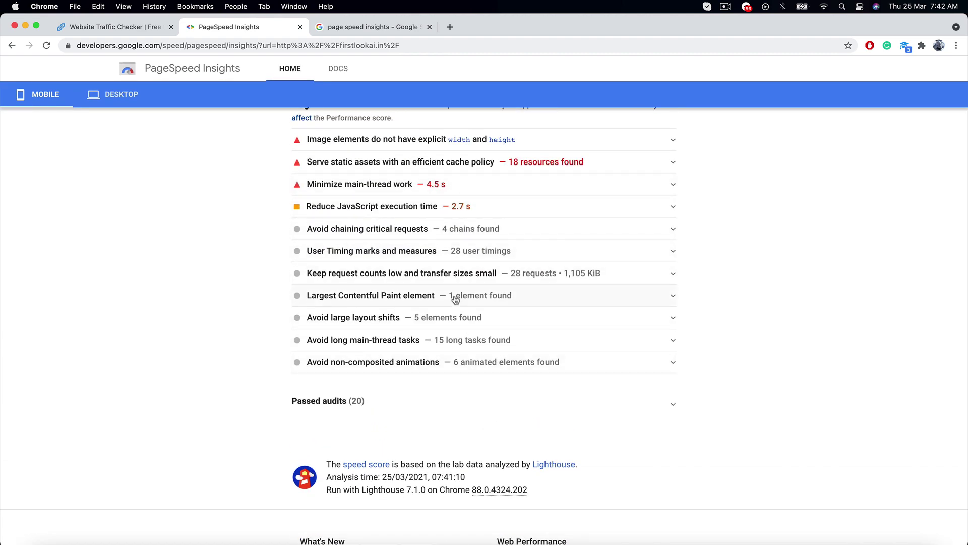
scroll(471, 250, "up", 3)
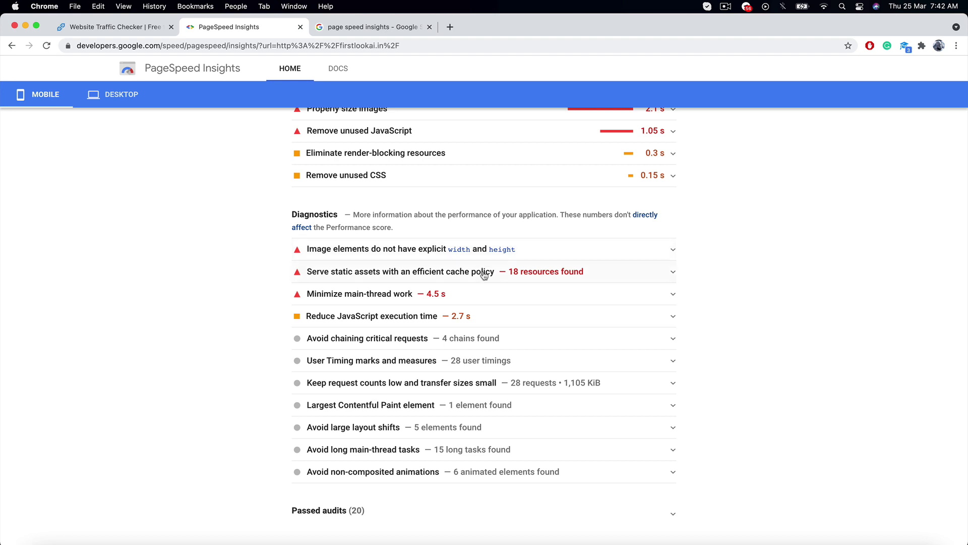
scroll(433, 301, "up", 4)
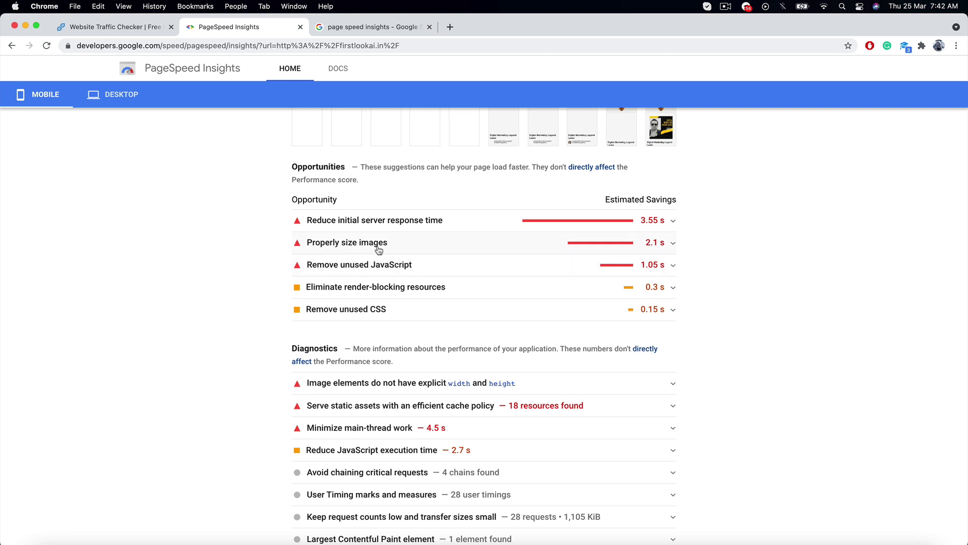
Expand the image sizing, server response, unused JavaScript, render-blocking and unused CSS opportunities
left_click(393, 251)
left_click(394, 252)
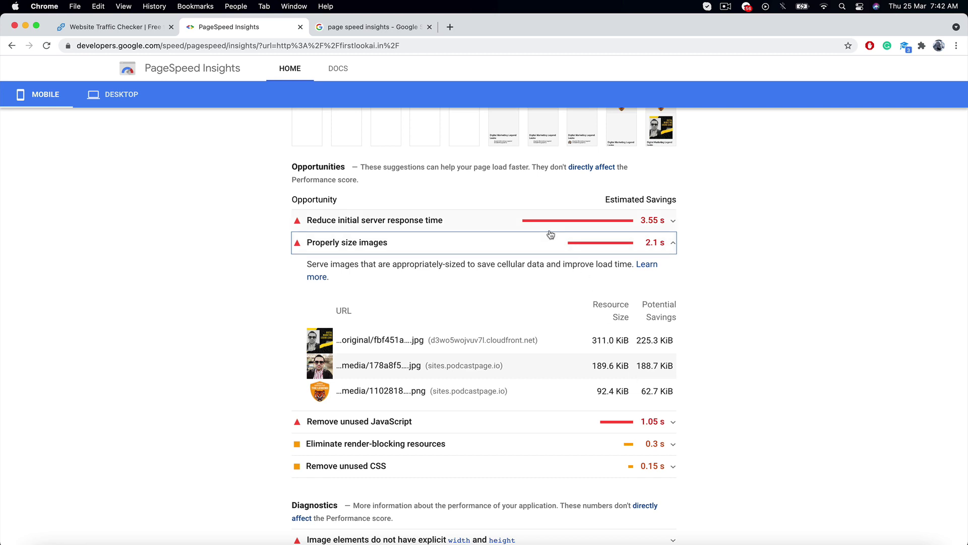
left_click(528, 229)
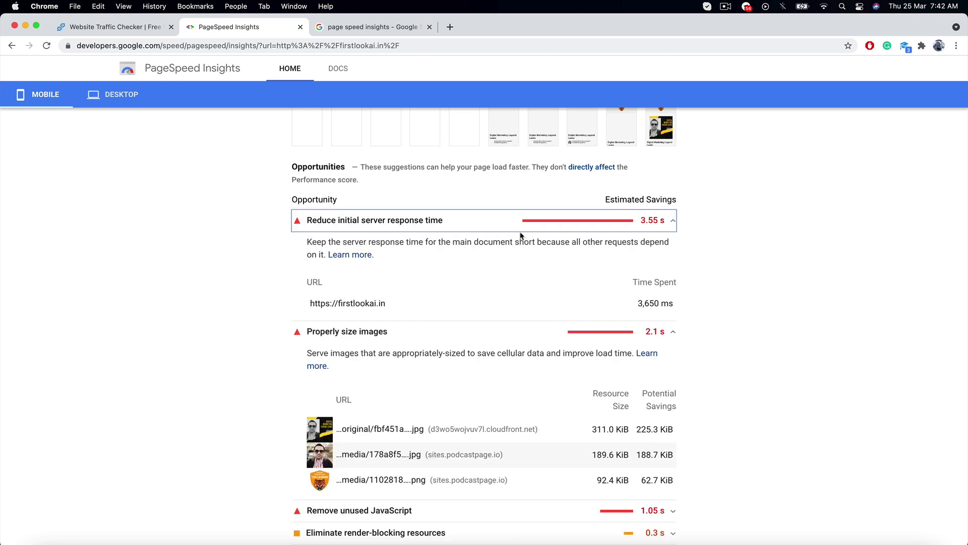
scroll(423, 349, "down", 1)
scroll(447, 382, "down", 3)
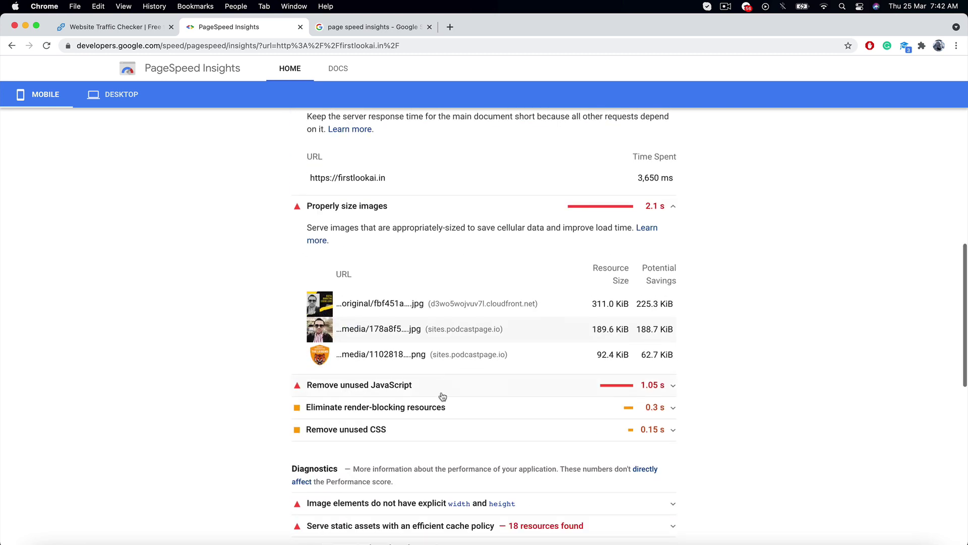
left_click(442, 390)
scroll(442, 401, "down", 2)
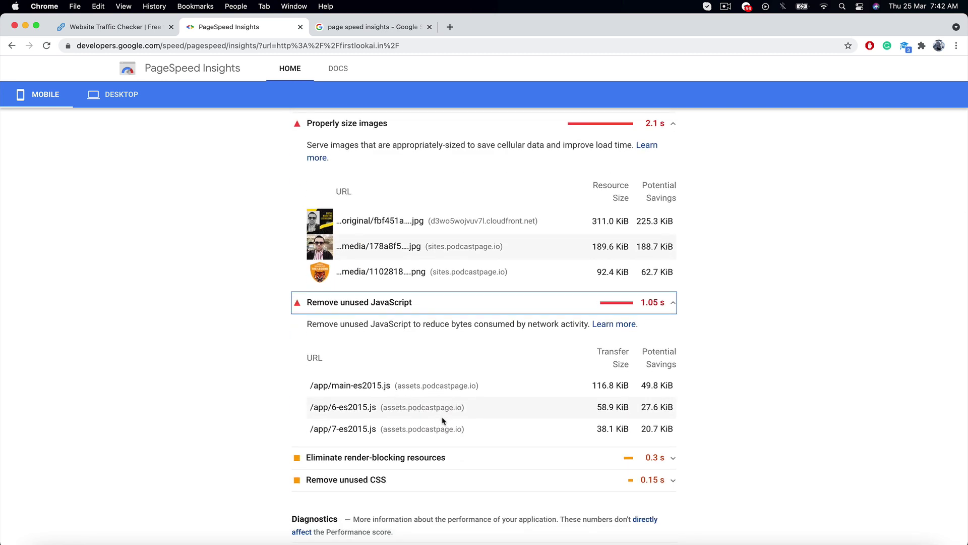
scroll(422, 429, "down", 1)
left_click(414, 420)
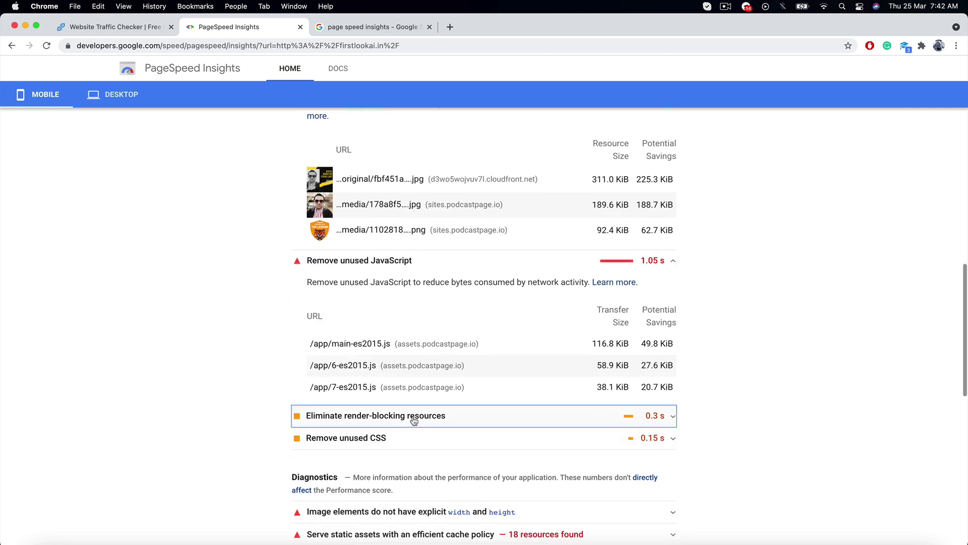
scroll(414, 423, "down", 3)
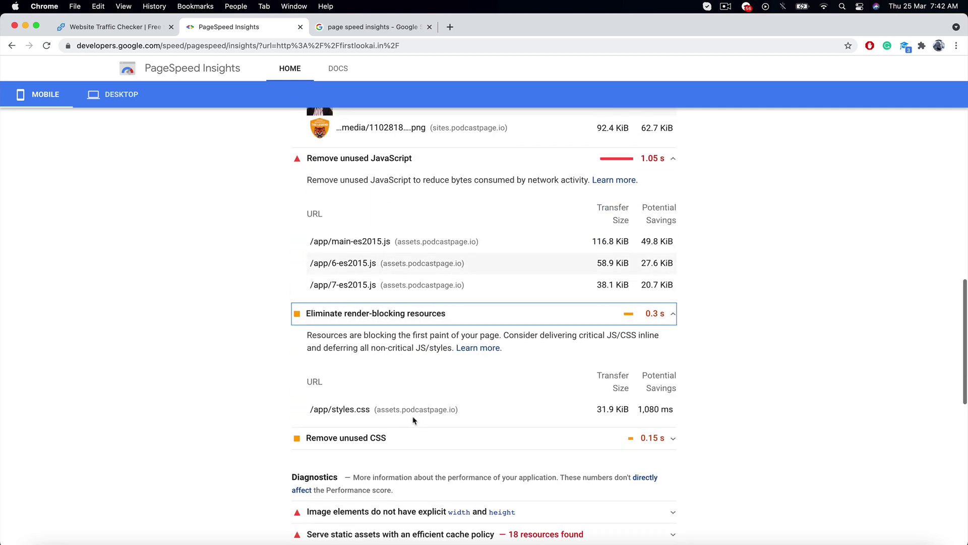
scroll(430, 439, "down", 1)
left_click(422, 430)
scroll(422, 431, "down", 2)
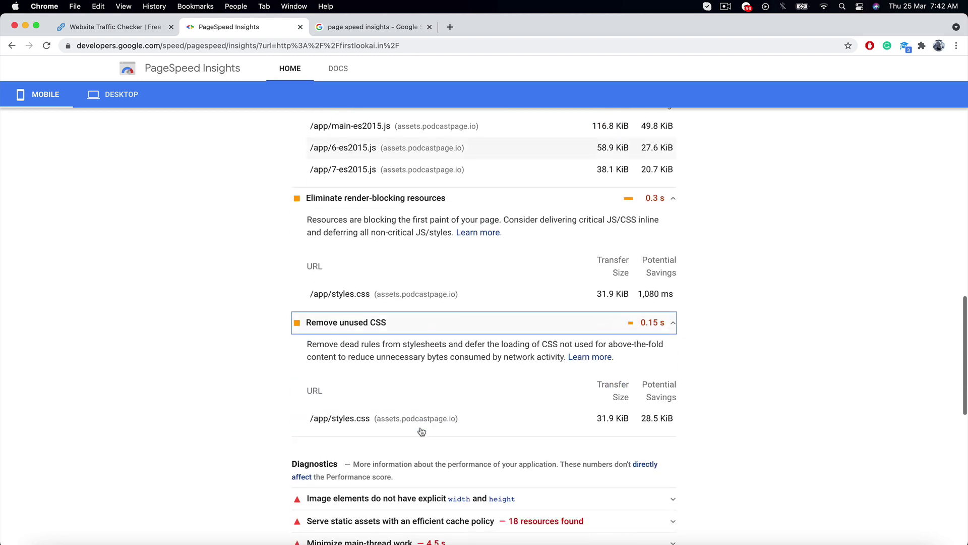
scroll(464, 428, "up", 10)
scroll(464, 428, "up", 5)
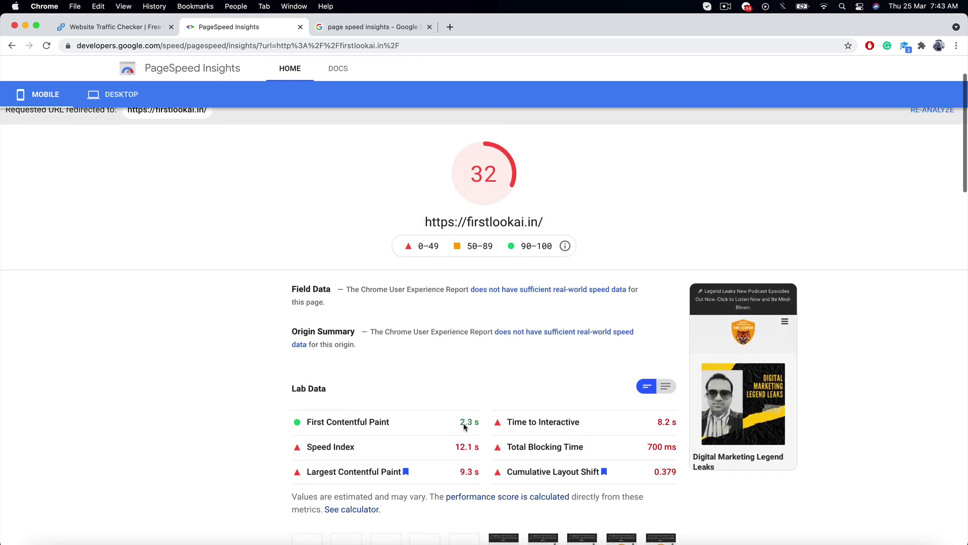
scroll(464, 427, "up", 3)
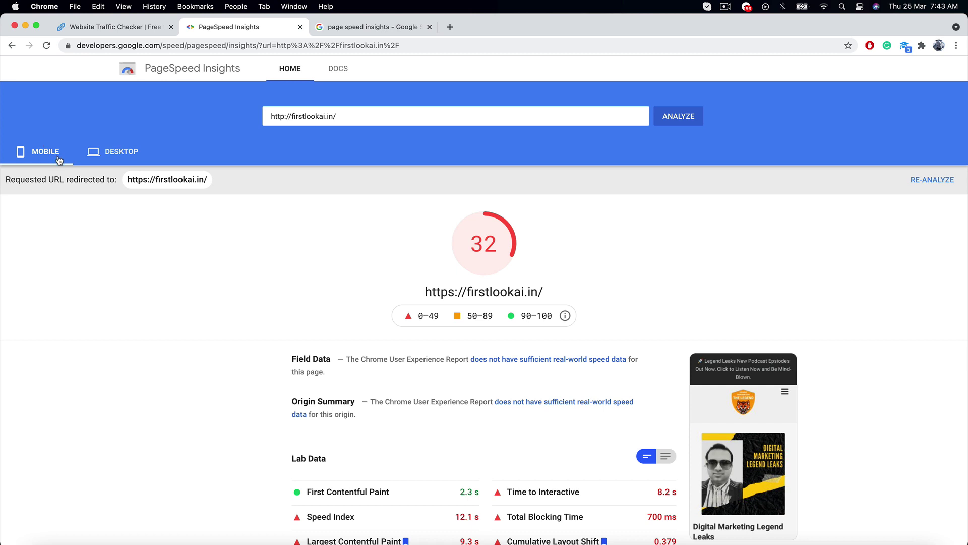
Switch the firstlookai.in report to the Desktop results
left_click(113, 161)
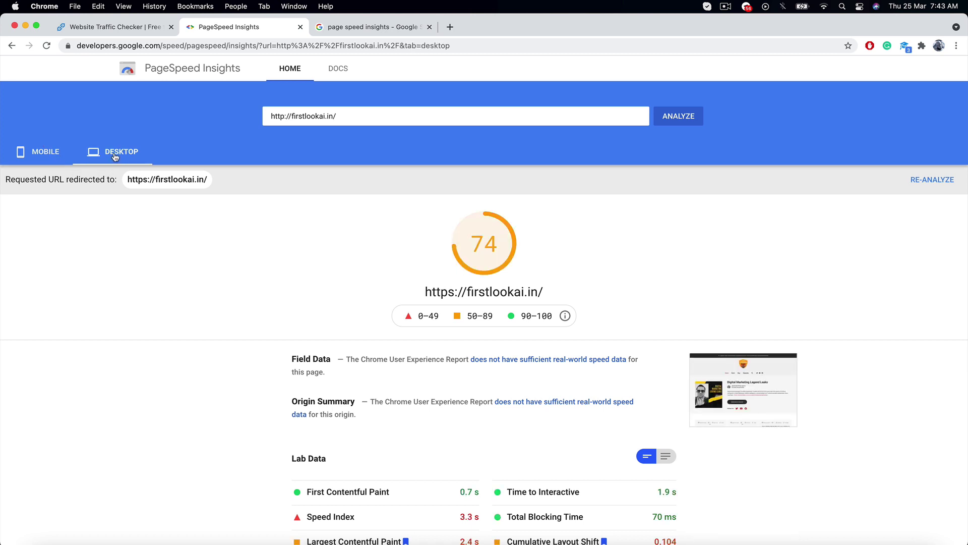
scroll(197, 259, "down", 2)
scroll(197, 259, "down", 2)
scroll(197, 259, "down", 1)
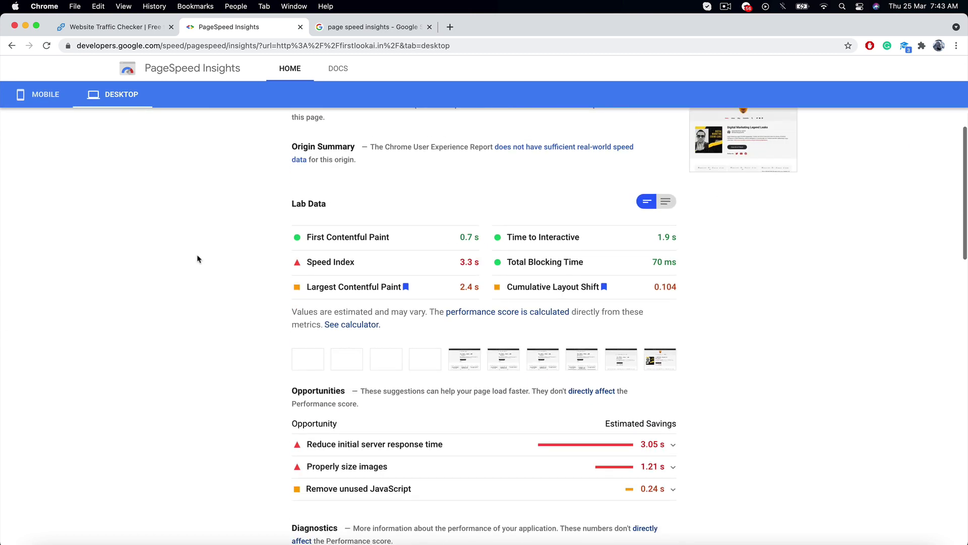
scroll(197, 259, "down", 1)
scroll(198, 259, "down", 2)
scroll(198, 259, "down", 2)
scroll(197, 258, "down", 2)
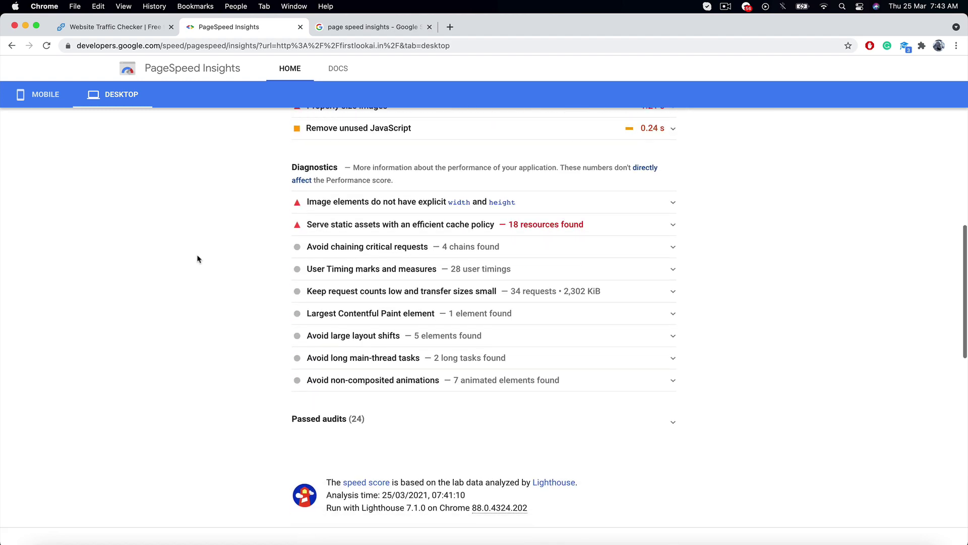
scroll(197, 258, "down", 2)
scroll(197, 259, "down", 2)
scroll(198, 259, "up", 3)
scroll(197, 258, "up", 10)
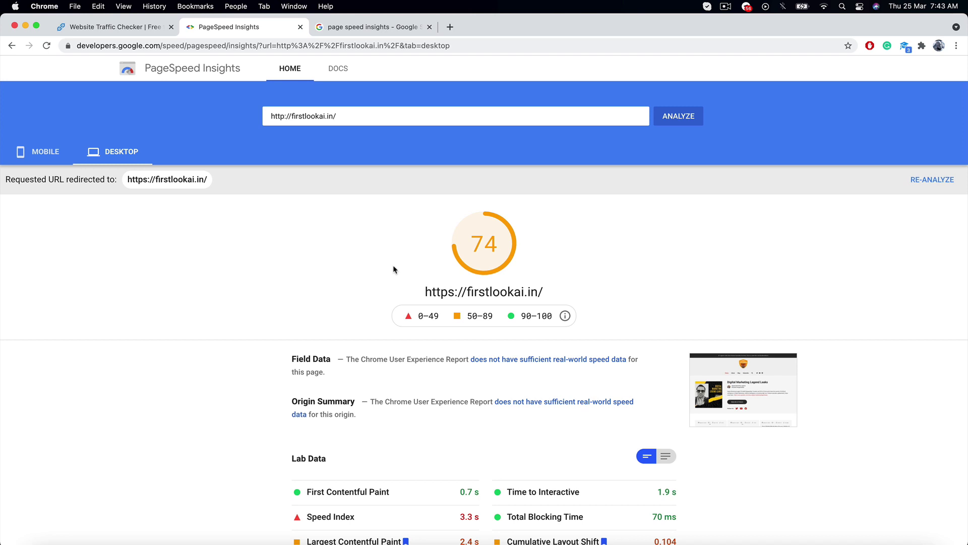
left_click(56, 158)
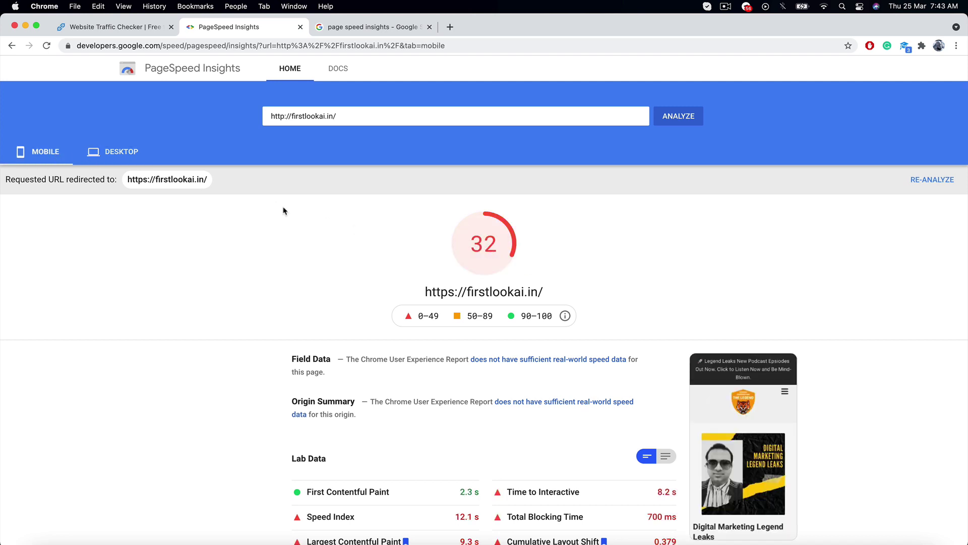
left_click(117, 156)
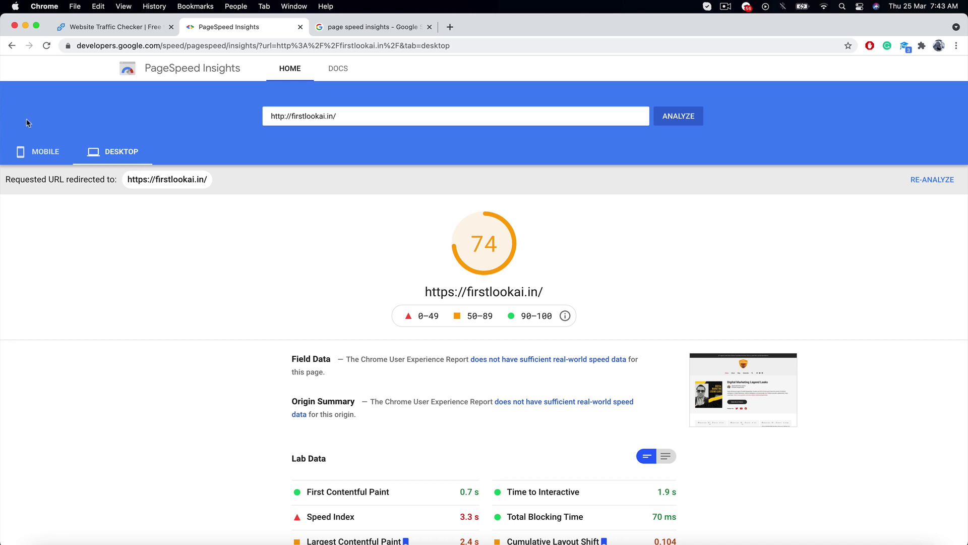
left_click(42, 152)
left_click(106, 151)
scroll(156, 258, "down", 3)
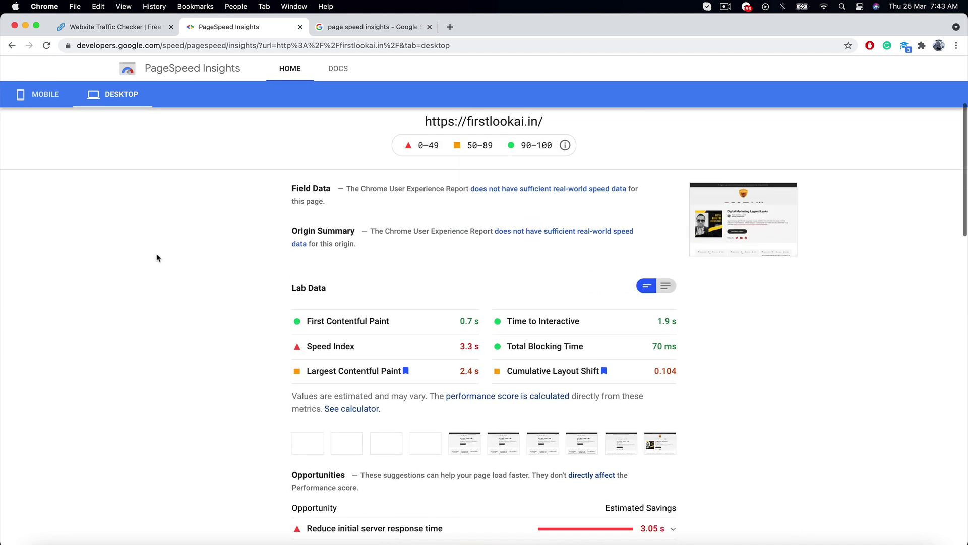
scroll(156, 258, "down", 2)
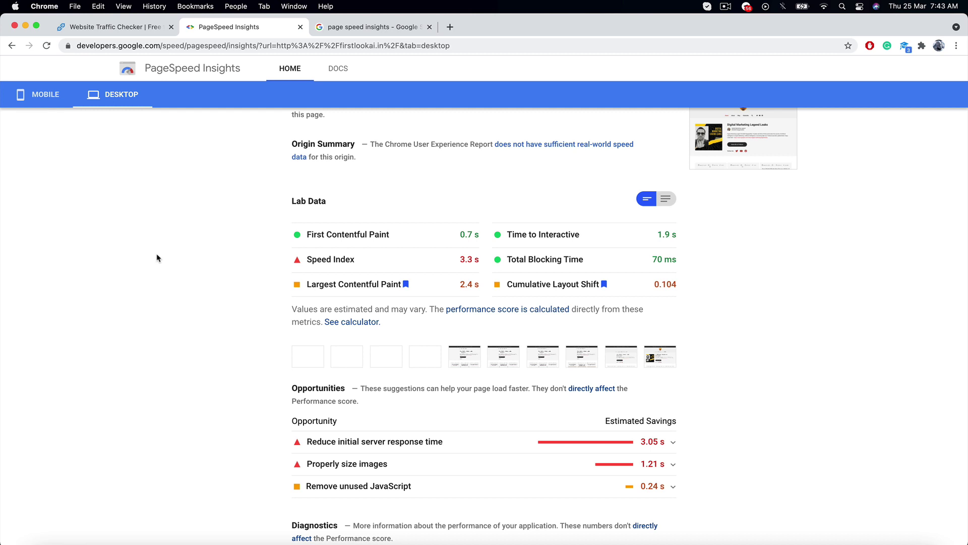
scroll(156, 258, "up", 3)
scroll(157, 258, "up", 3)
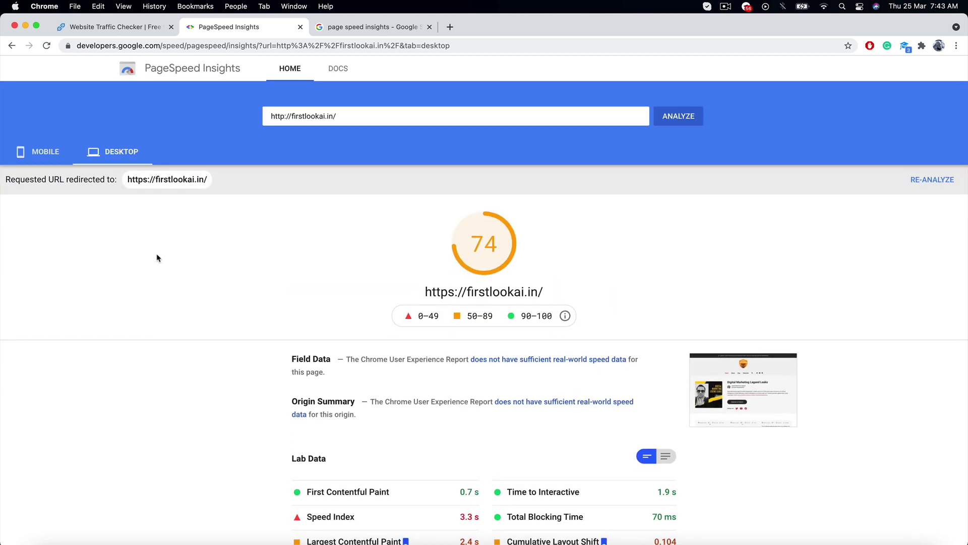